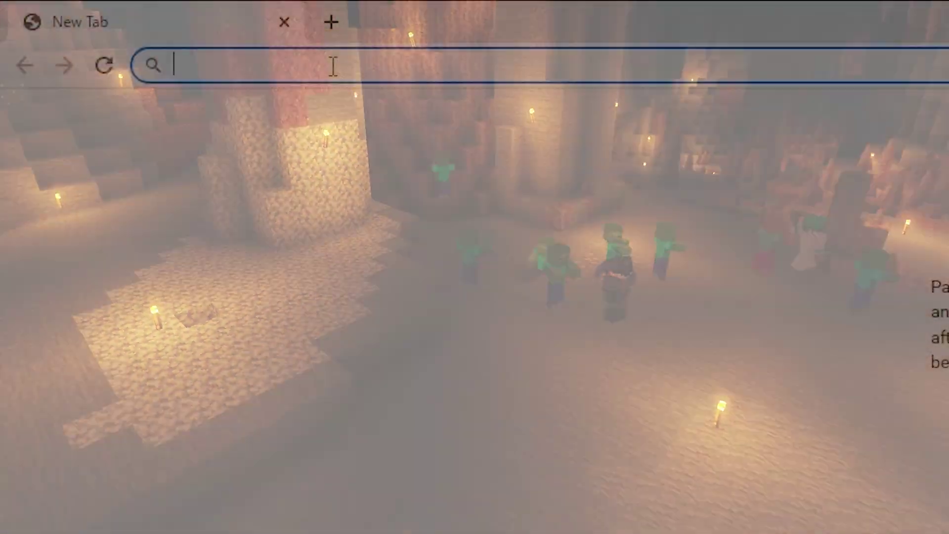
type("bisecthosting.com")
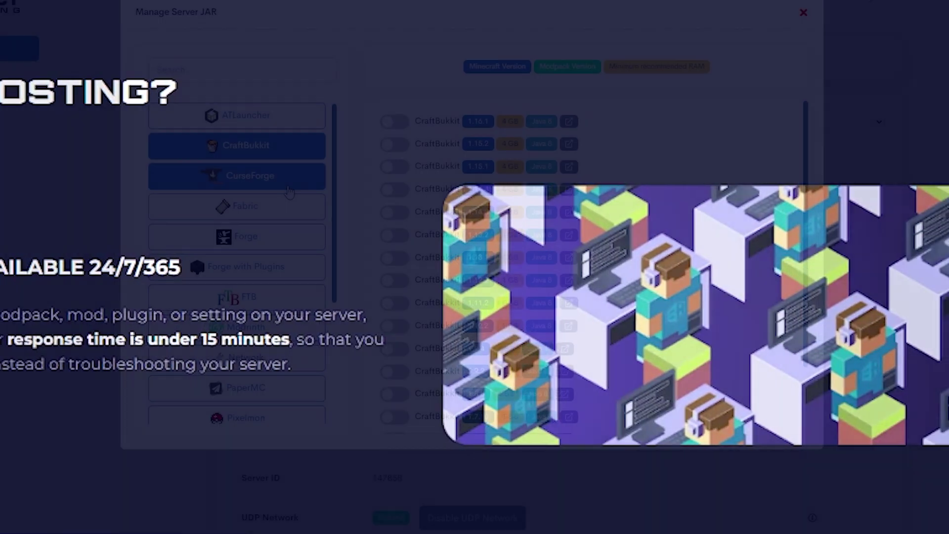
scroll(475, 201, "down", 3)
scroll(475, 201, "down", 3)
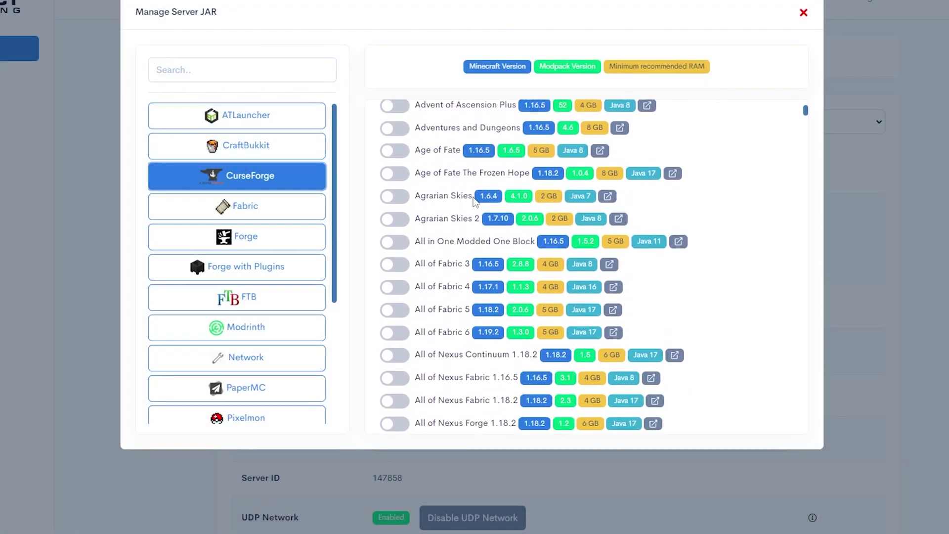
scroll(474, 202, "down", 4)
scroll(475, 202, "down", 4)
scroll(474, 202, "down", 4)
scroll(474, 208, "down", 4)
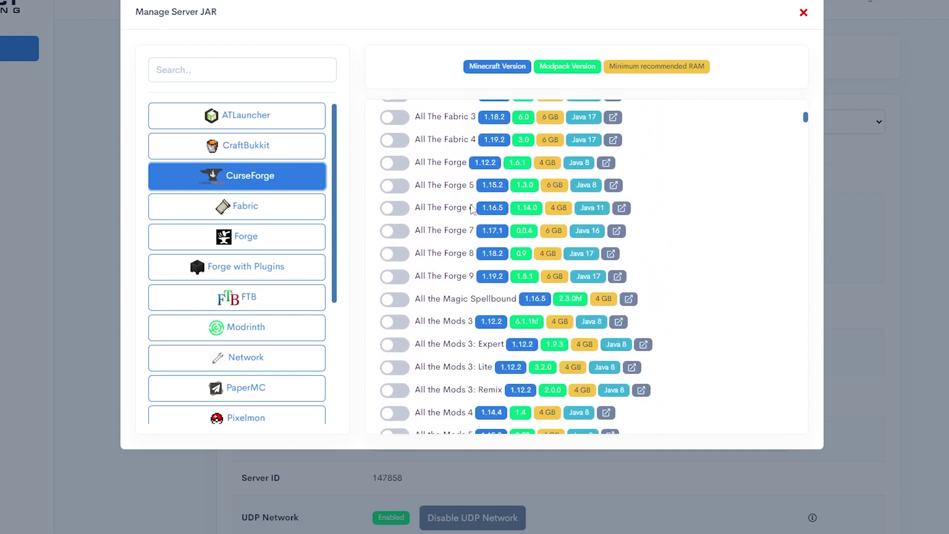
scroll(472, 210, "down", 3)
scroll(472, 209, "down", 2)
scroll(472, 210, "down", 3)
scroll(470, 210, "down", 3)
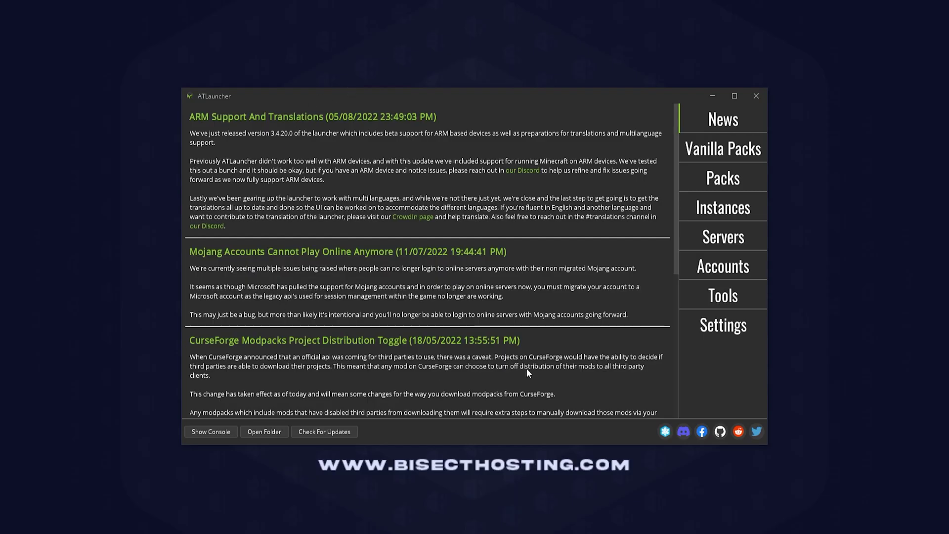
- Open ATLauncher's Java/Minecraft settings, showing 4,096 MB maximum and 512 MB initial memory
left_click(722, 327)
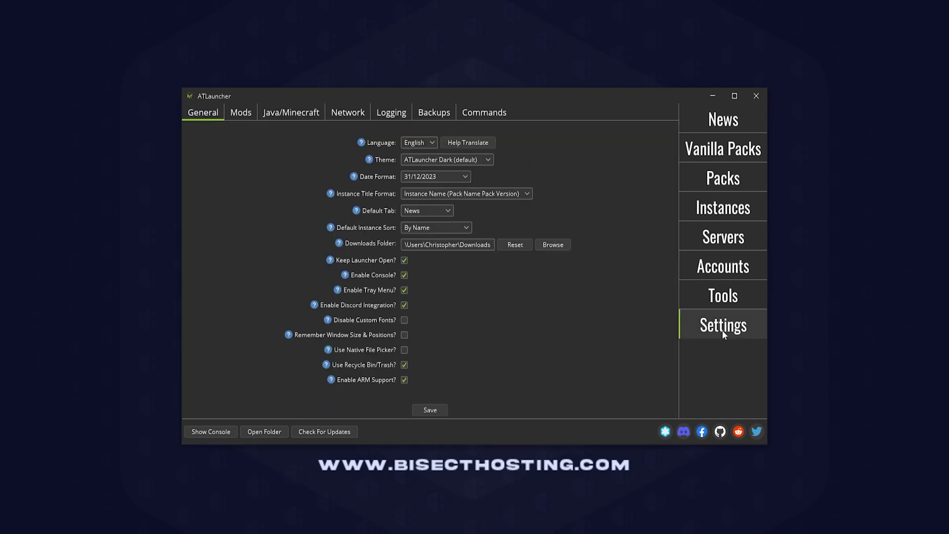
left_click(306, 113)
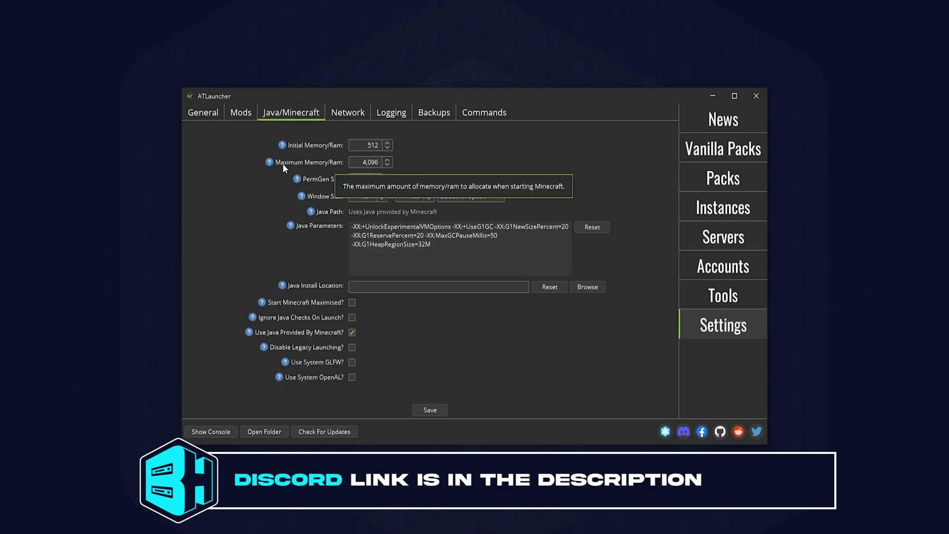
- Set Maximum Memory/RAM to 8,192 MB, dismissing the over-8GB warning, then go to Packs
double_click(369, 163)
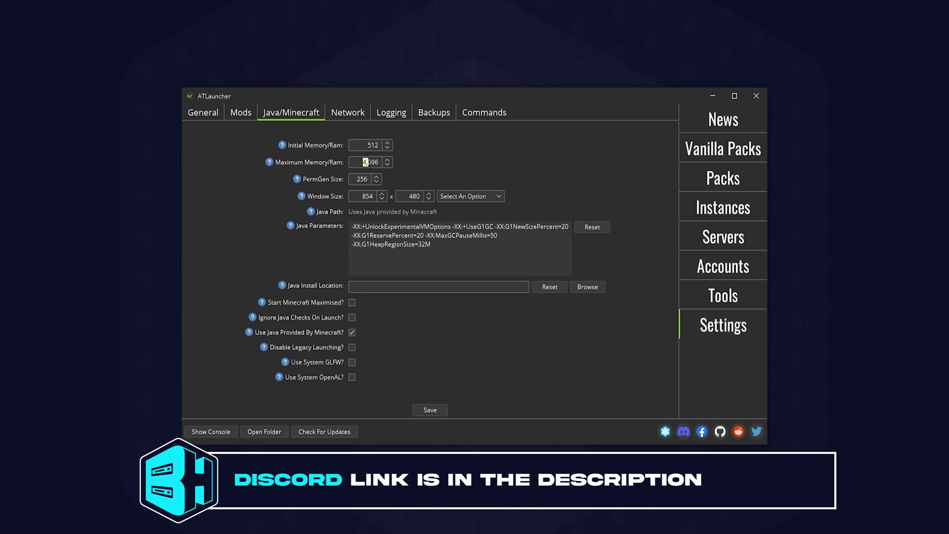
left_click(388, 159)
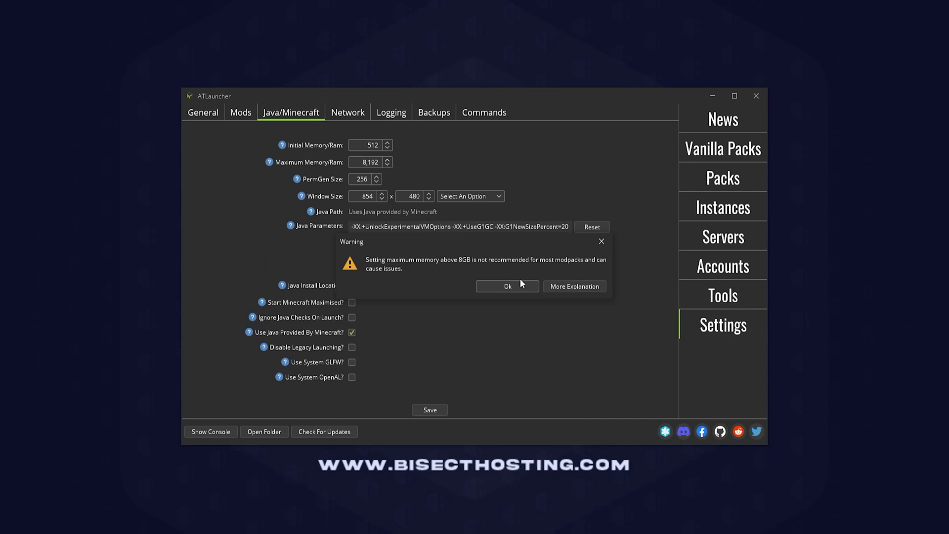
left_click(508, 287)
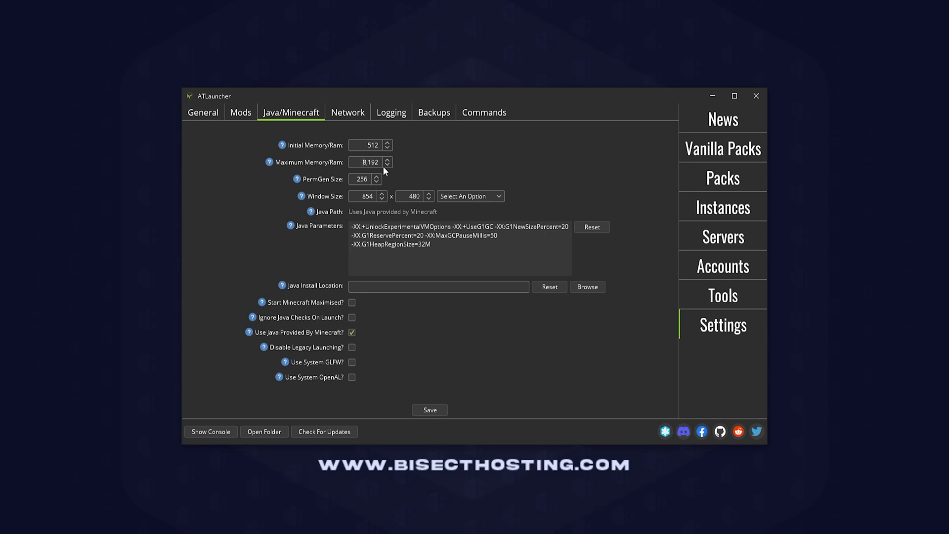
left_click(388, 159)
left_click(705, 180)
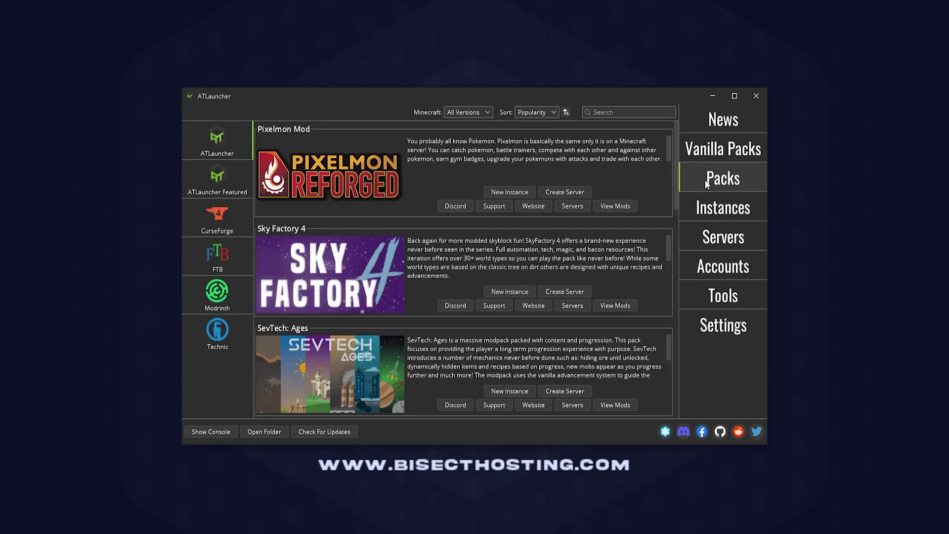
- Choose CurseForge as the source in the Packs browser
left_click(210, 226)
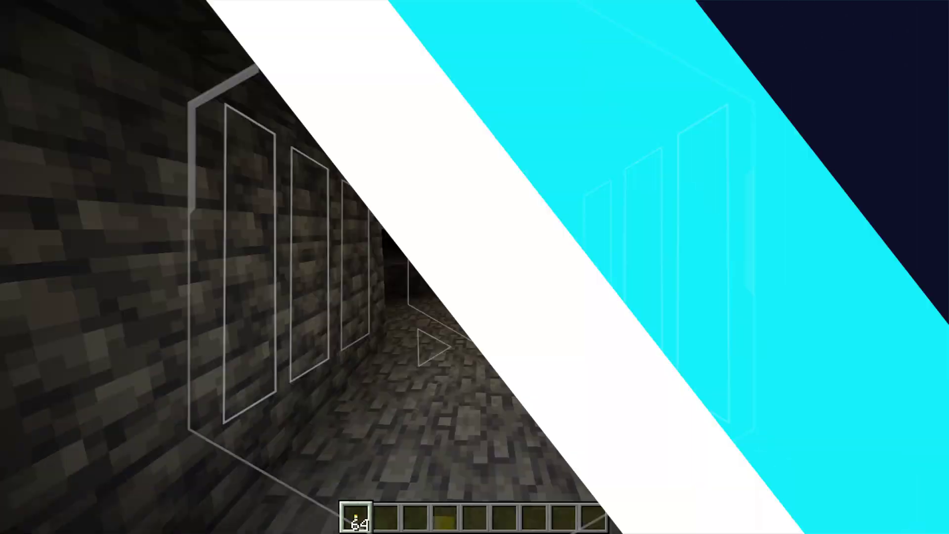